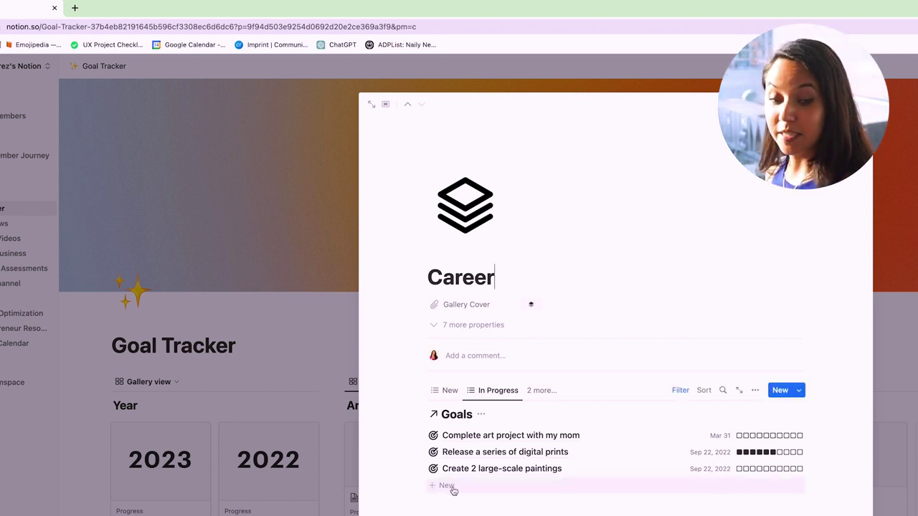
- Add a new goal to the Career area and title it "Improving human anatomy drawing skills"
left_click(452, 487)
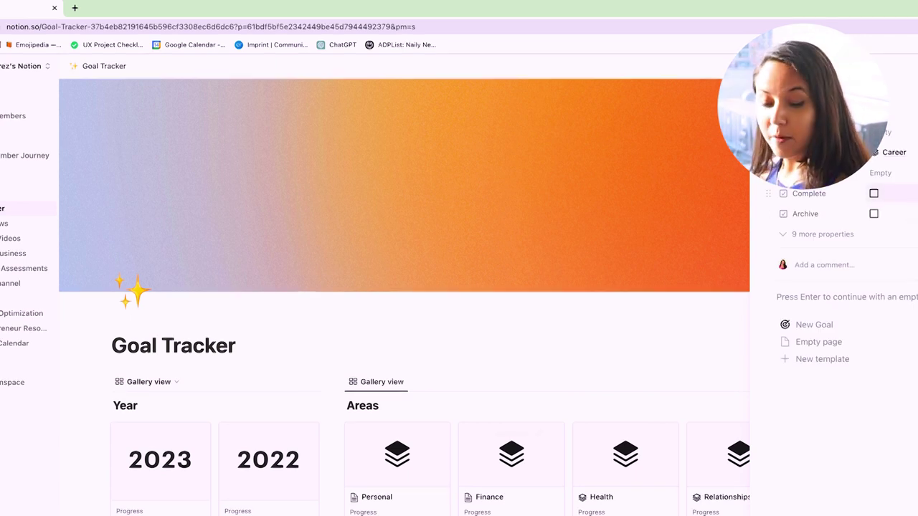
type("Improving")
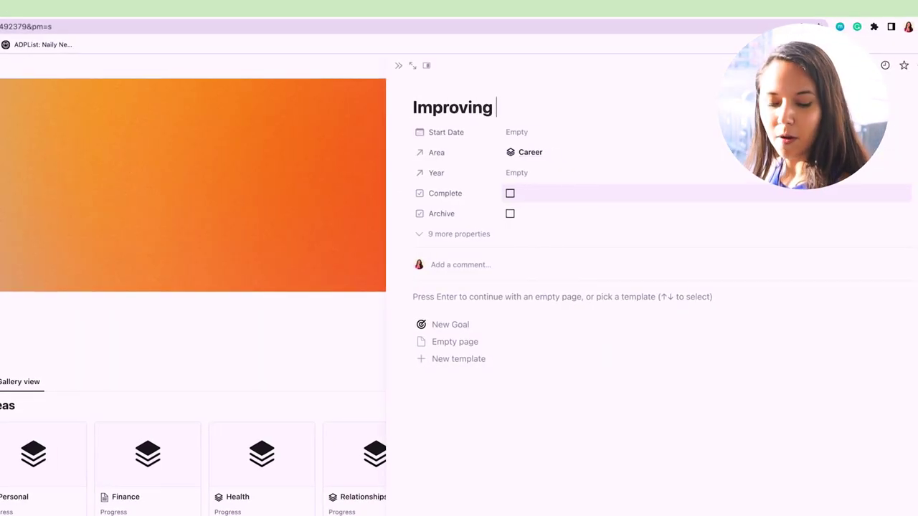
type(" my")
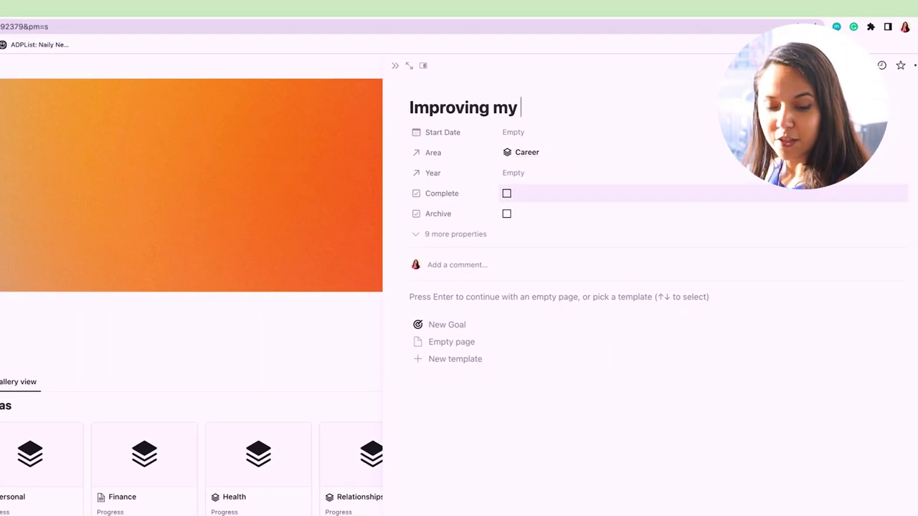
key("BackSpace")
key("BackSpace")
key("BackSpace")
type("human ")
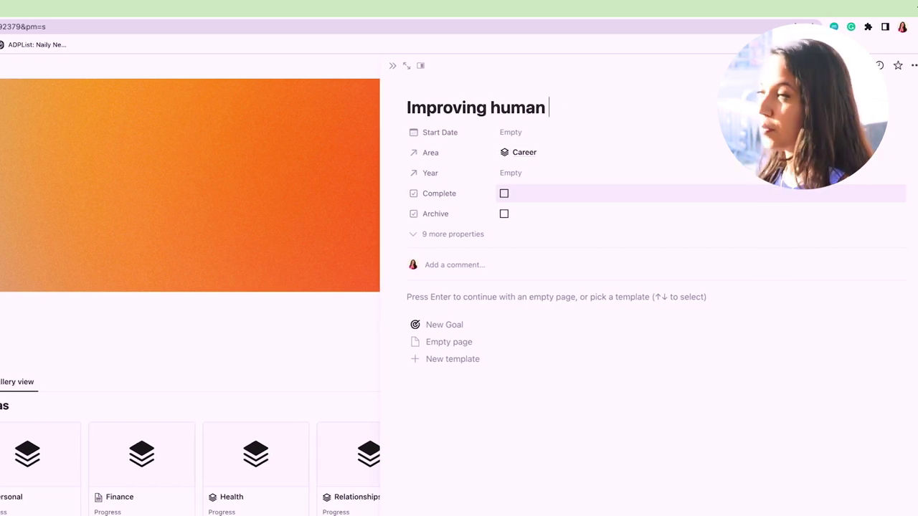
type("anatomy ")
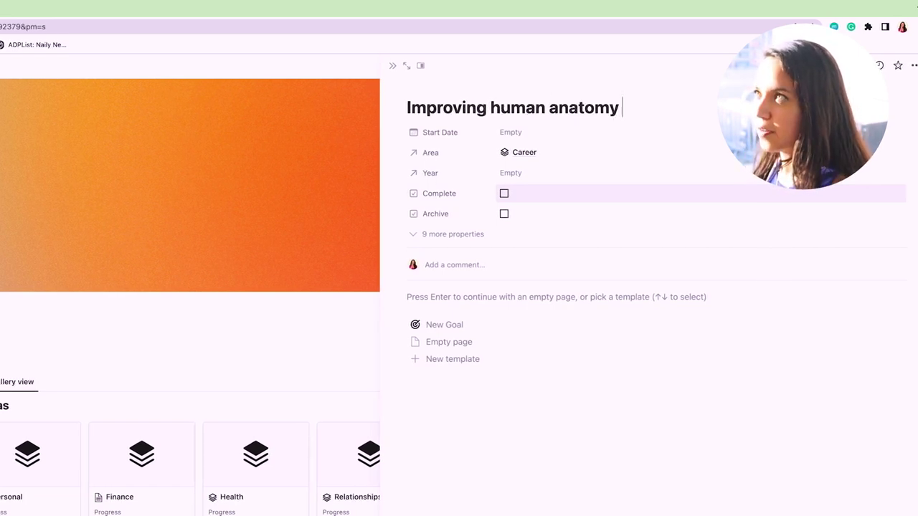
type("drawing skil")
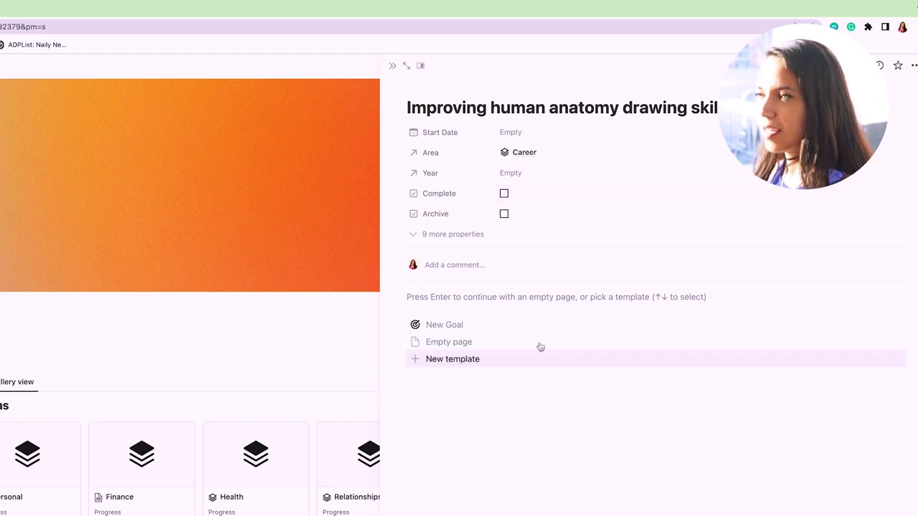
- Apply the New Goal template to the human anatomy drawing goal
key("Down")
key("Up")
key("Down")
key("Up")
key("Down")
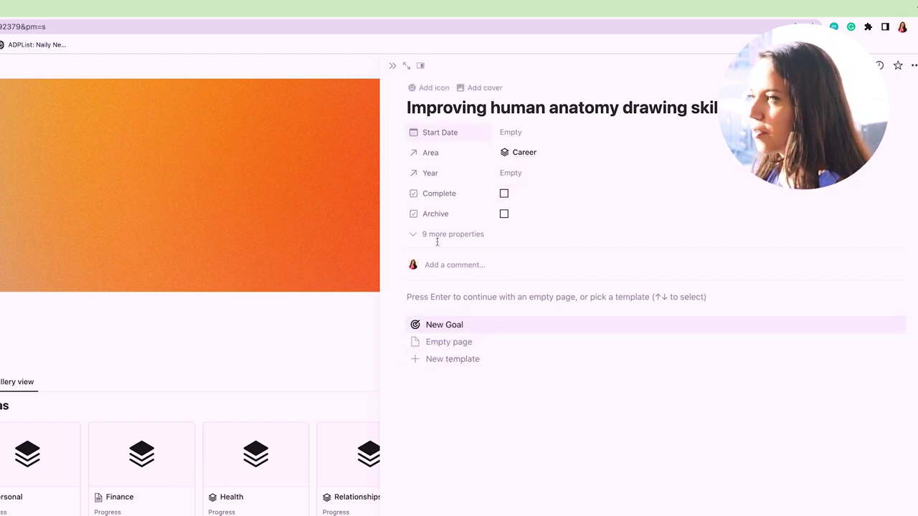
left_click(428, 325)
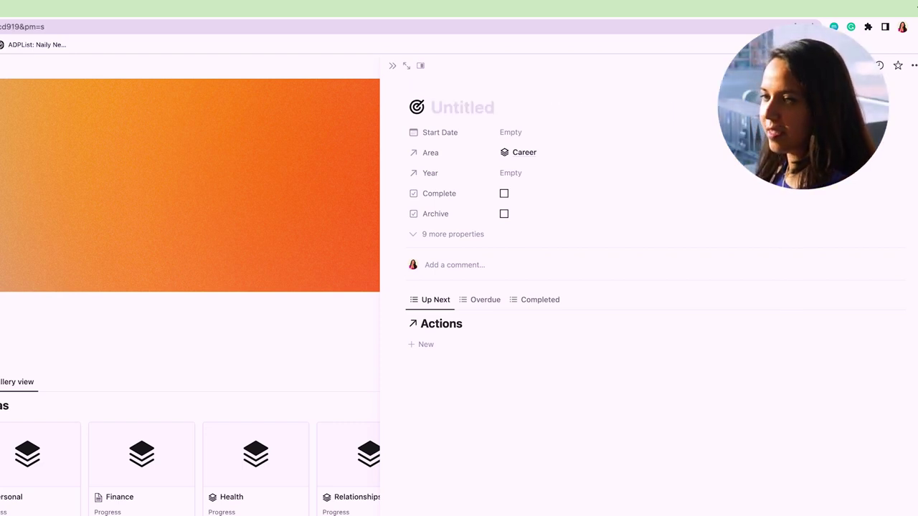
- Title the untitled Career goal made from the goal template "Become skillful in color theory"
type("Become ")
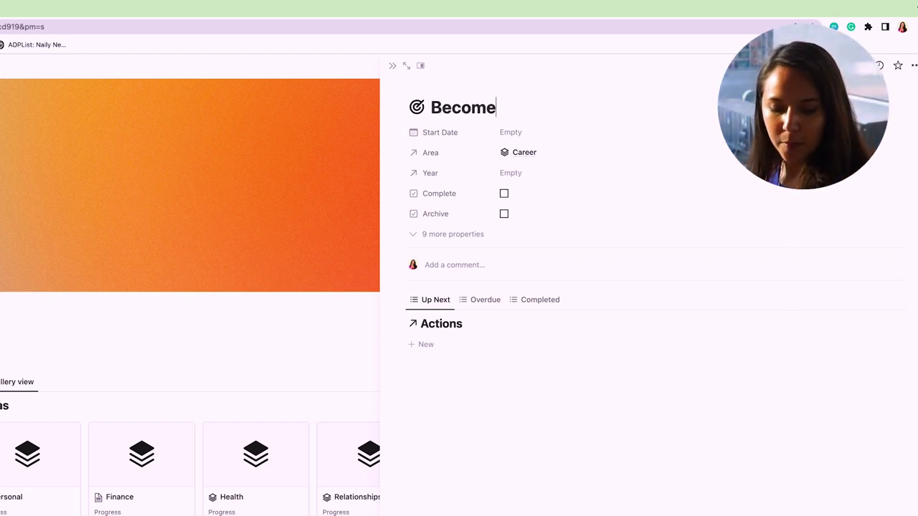
type("skillfu in")
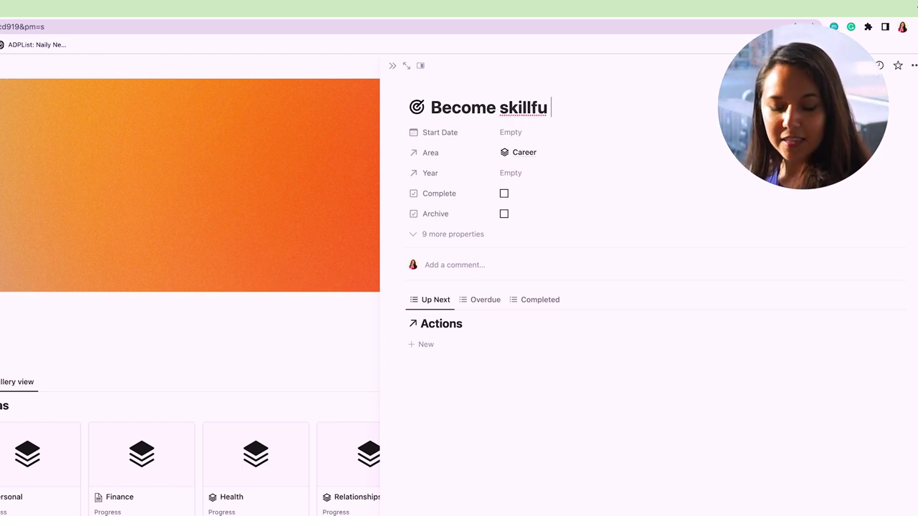
key("BackSpace")
key("BackSpace")
key("BackSpace")
type("l in col")
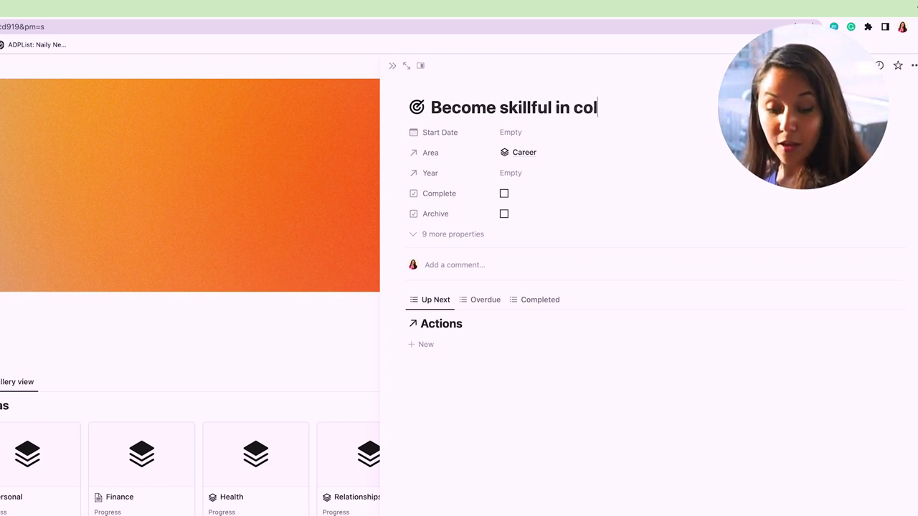
key("BackSpace")
key("BackSpace")
key("BackSpace")
type("co")
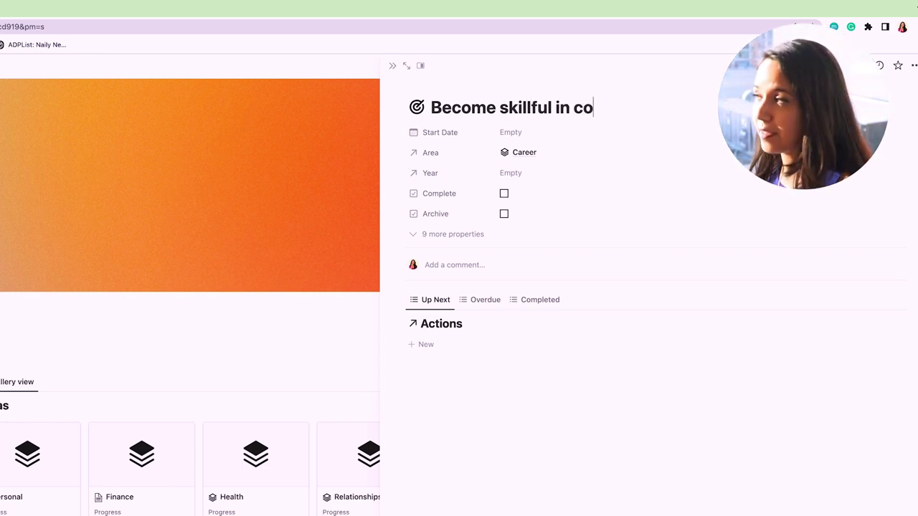
type("lor theory")
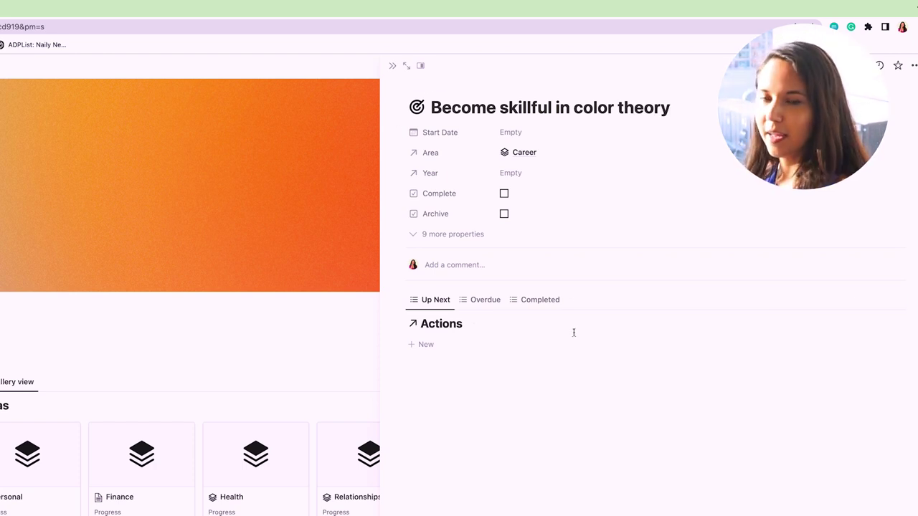
- Close the color theory goal, reopen the Career area and show its goals in the New view
left_click(394, 67)
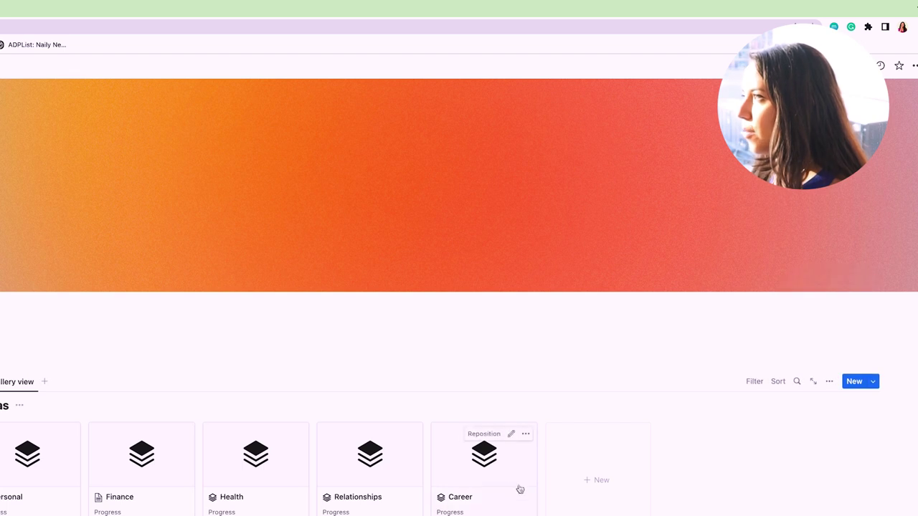
left_click(520, 491)
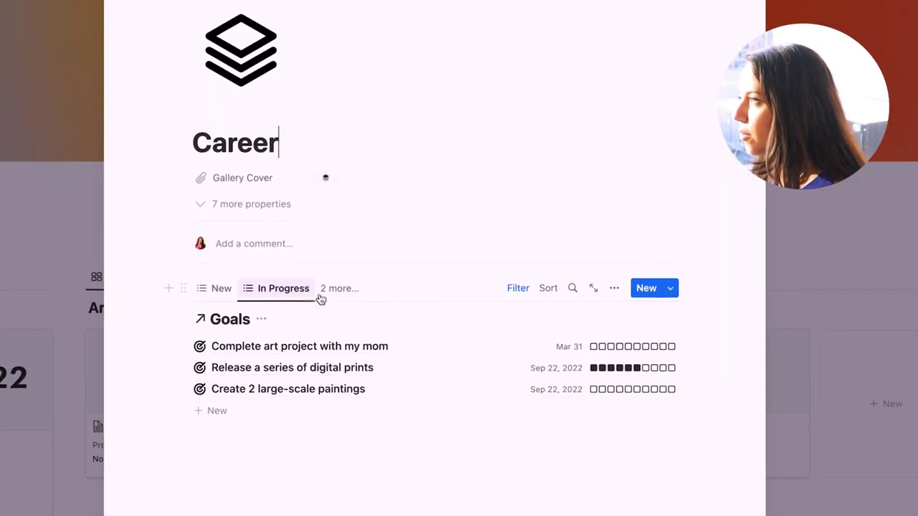
left_click(220, 291)
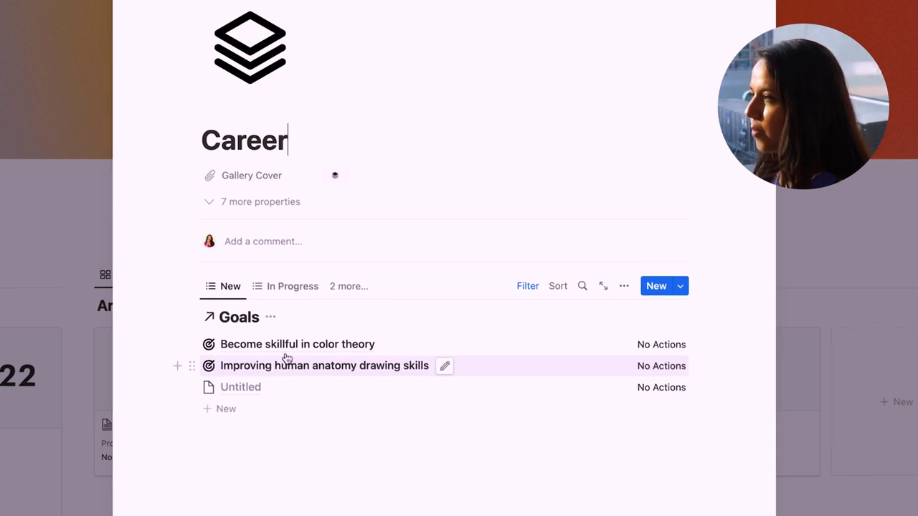
- Open the untitled Career goal, title it "Create 2 projects that include a form of storytelling" and close it
left_click(241, 387)
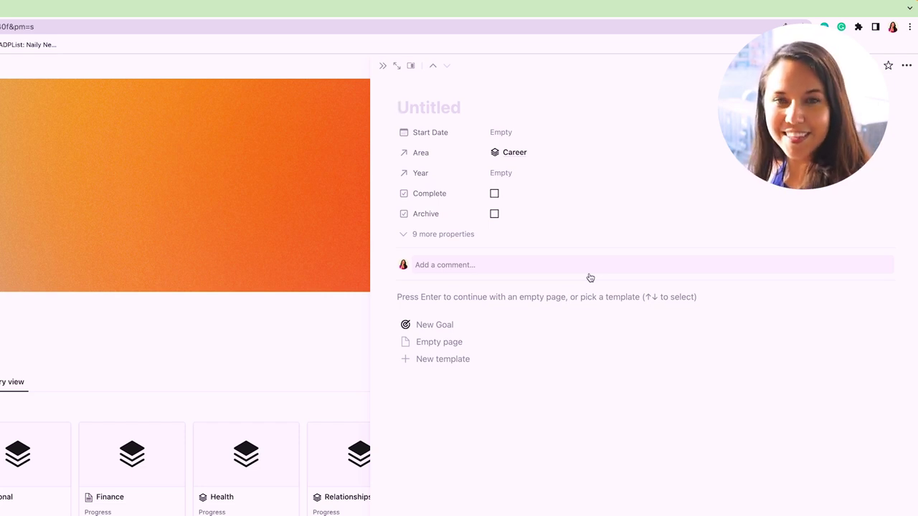
type("Create ")
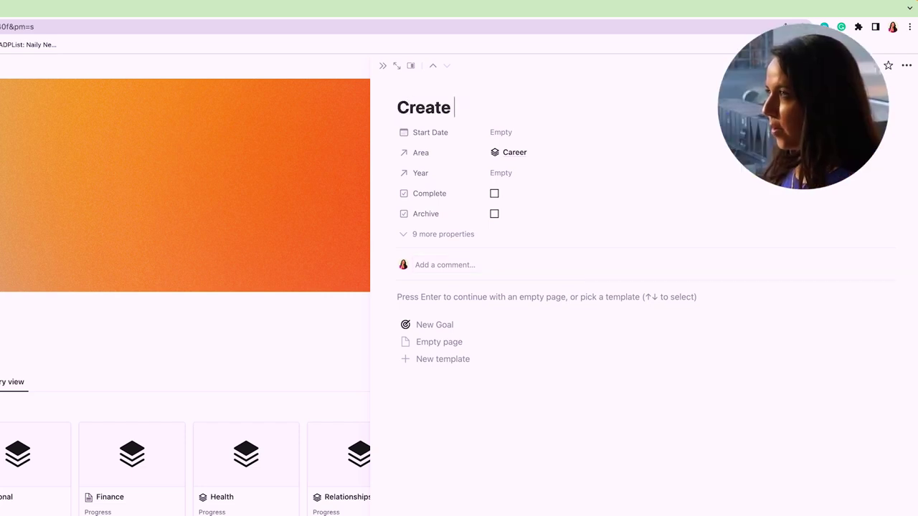
type("2 projec")
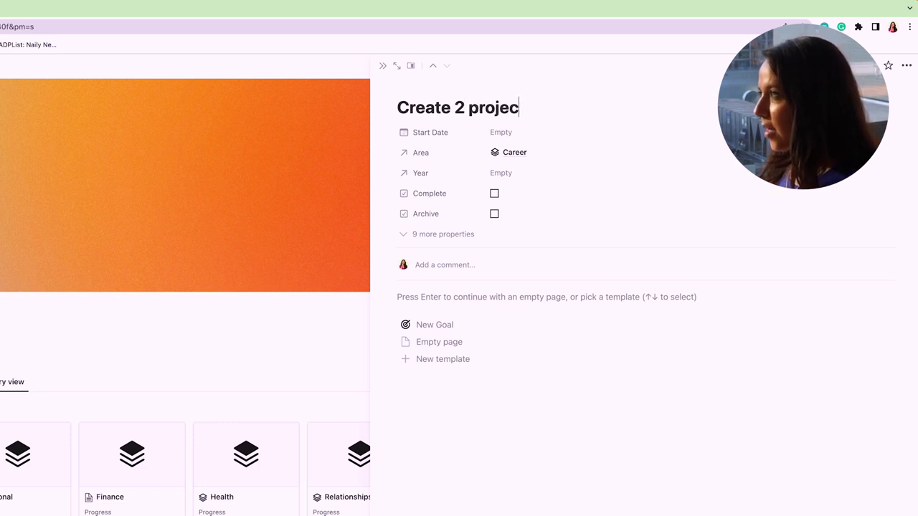
type("ts that inlcude")
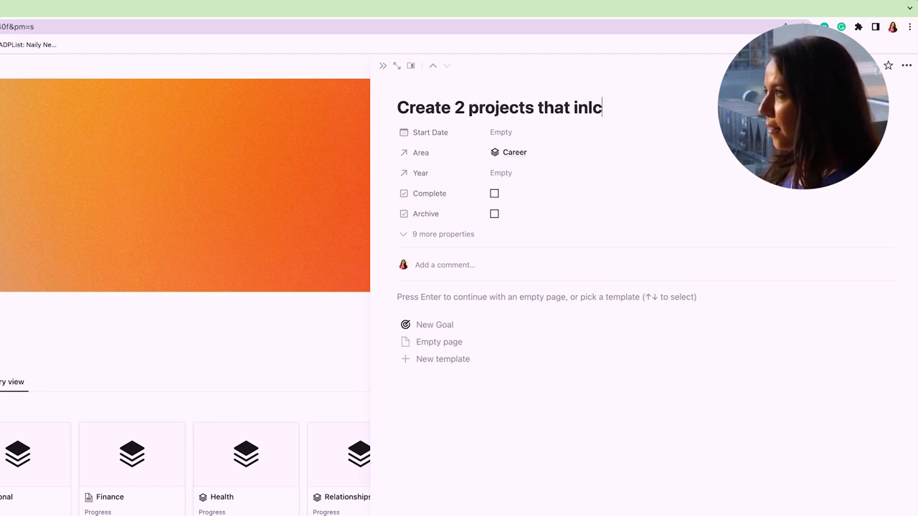
key("BackSpace")
key("BackSpace")
key("BackSpace")
key("BackSpace")
key("BackSpace")
type("cu")
key("BackSpace")
type("lude a form of s")
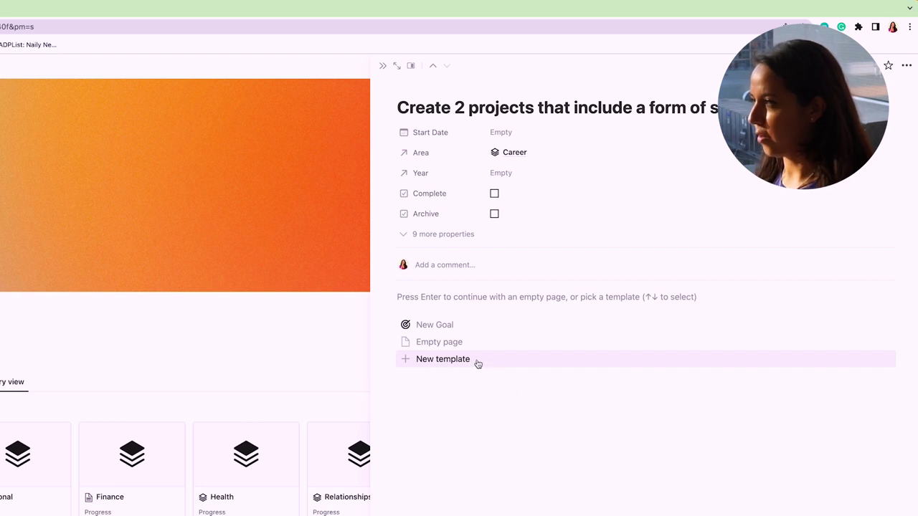
left_click(383, 66)
- Reopen the storytelling goal from the Career area and add the action "Spend 1 - 2 hours a week researching a topic I'm interested in"
left_click(495, 511)
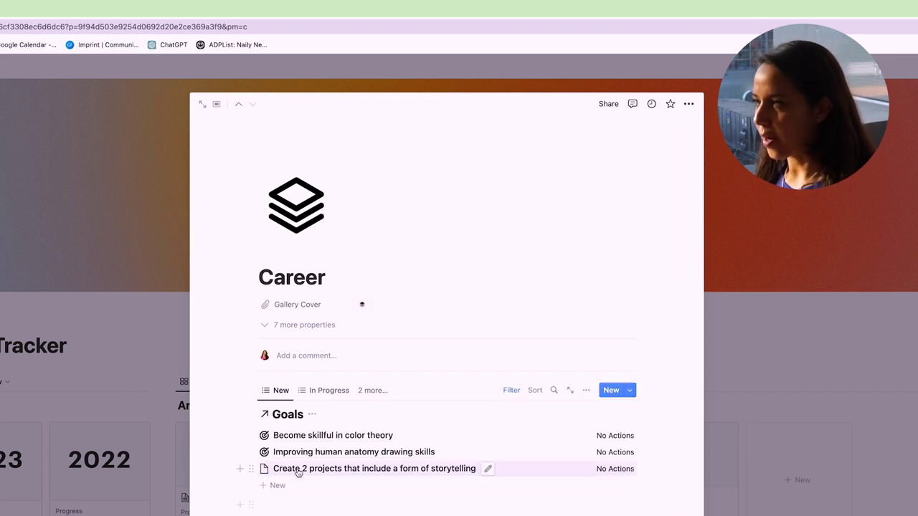
left_click(291, 470)
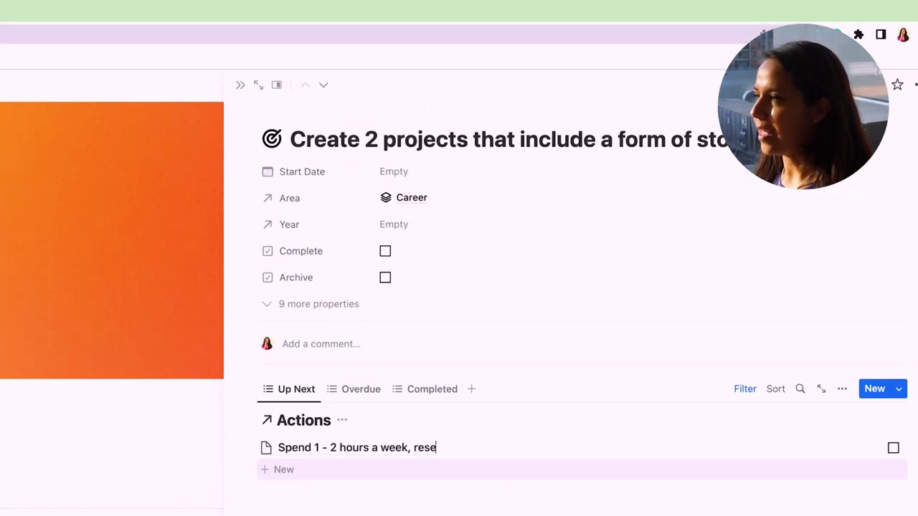
type("arching a")
left_click(410, 447)
key("BackSpace")
key("alt+Right")
key("alt+Right")
type("topicI'm")
key("BackSpace")
key("BackSpace")
key("BackSpace")
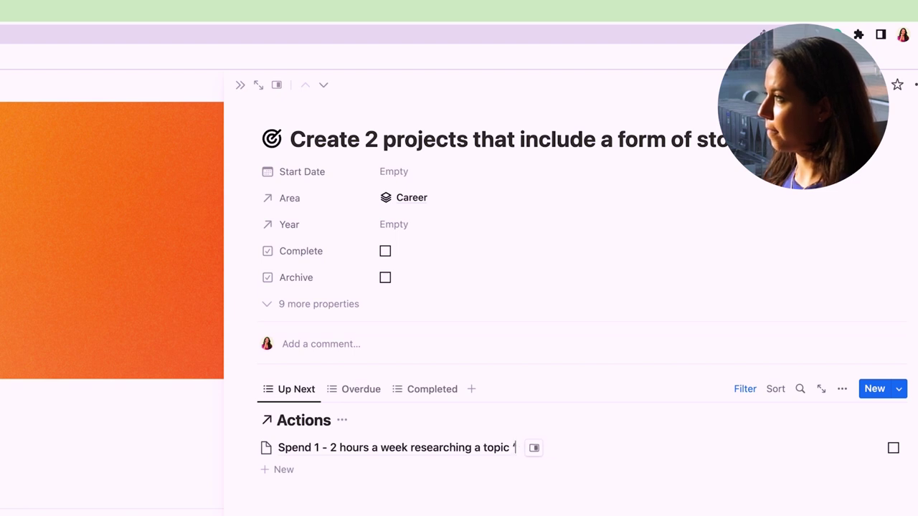
type("I'm inter")
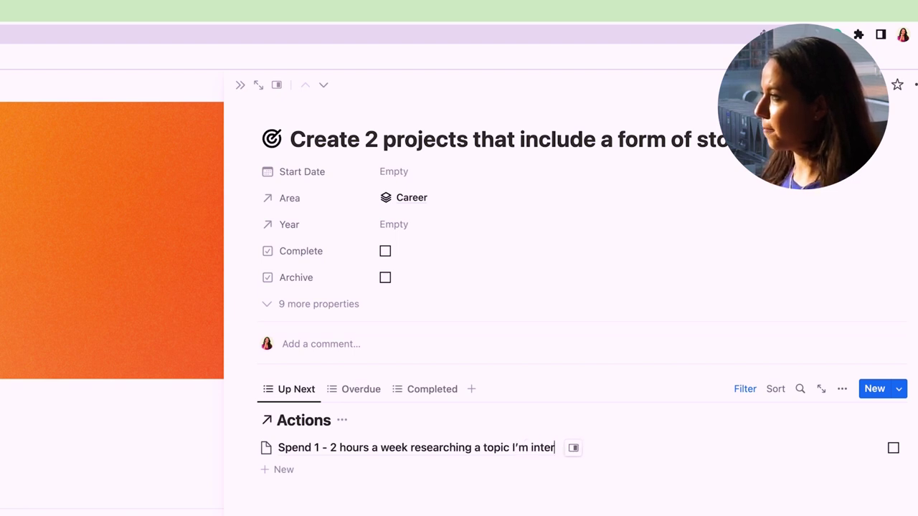
type("ested in")
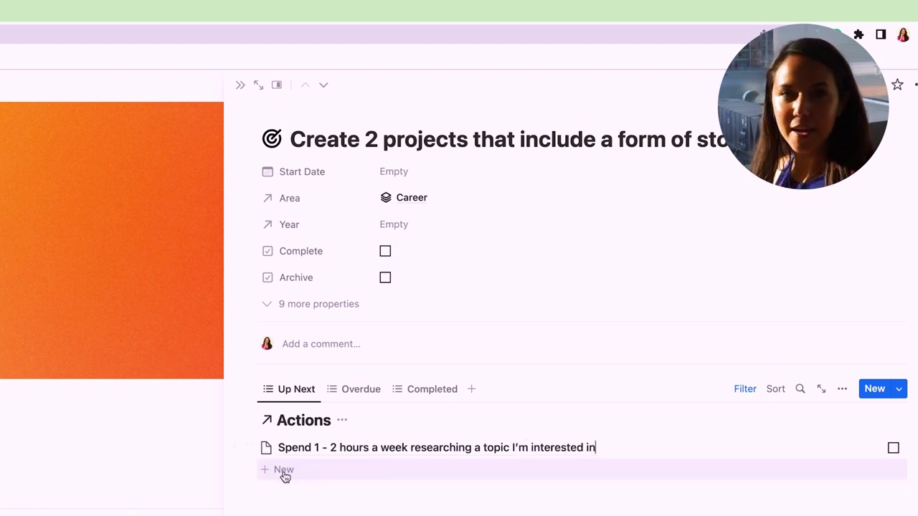
left_click(317, 473)
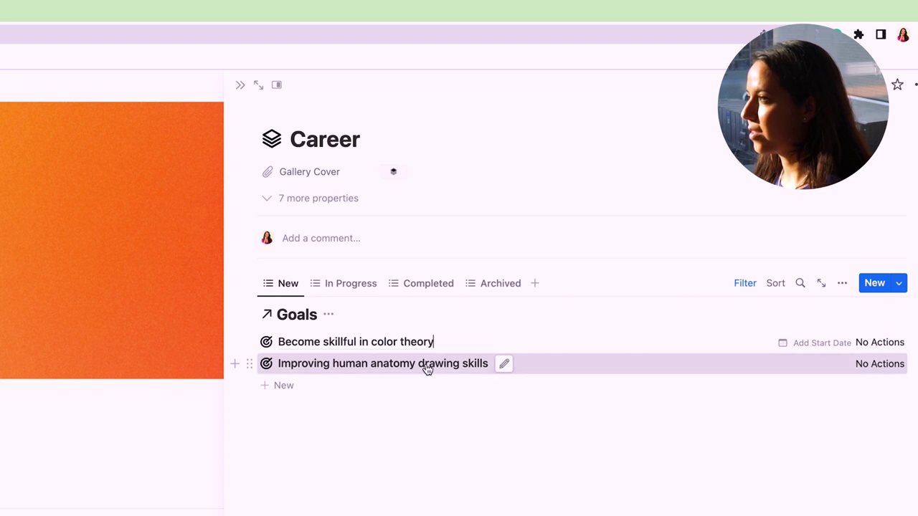
- Open the goal "Improving human anatomy drawing skills" and add the action "Draw 1 portrait a week"
left_click(428, 368)
left_click(297, 451)
type("D")
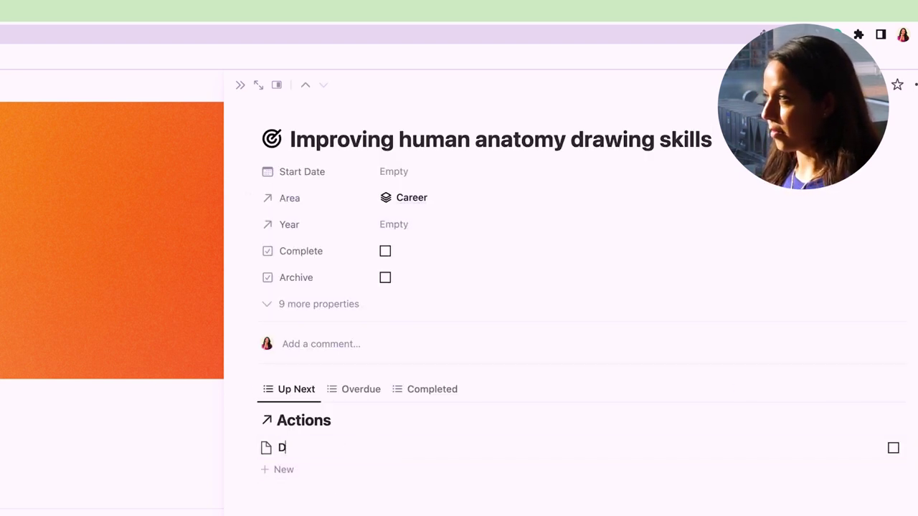
type("raw 1 portrait a week")
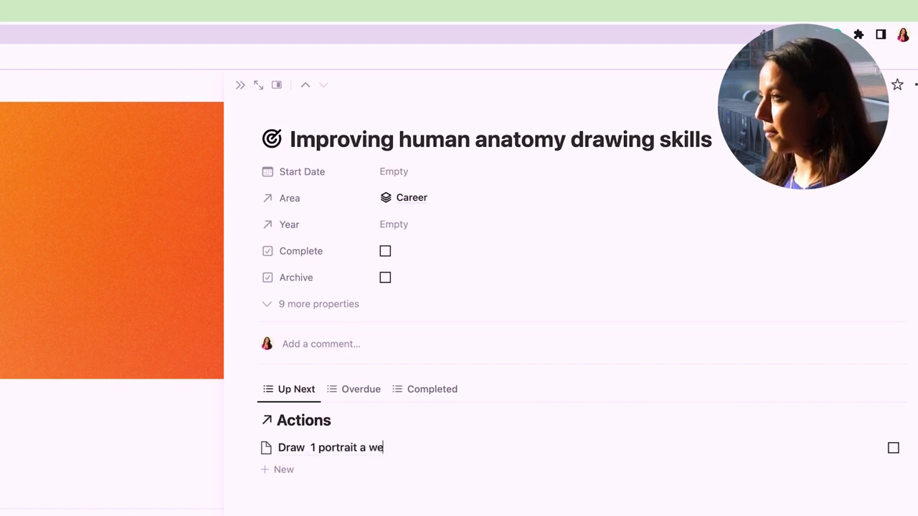
left_click(308, 447)
key("BackSpace")
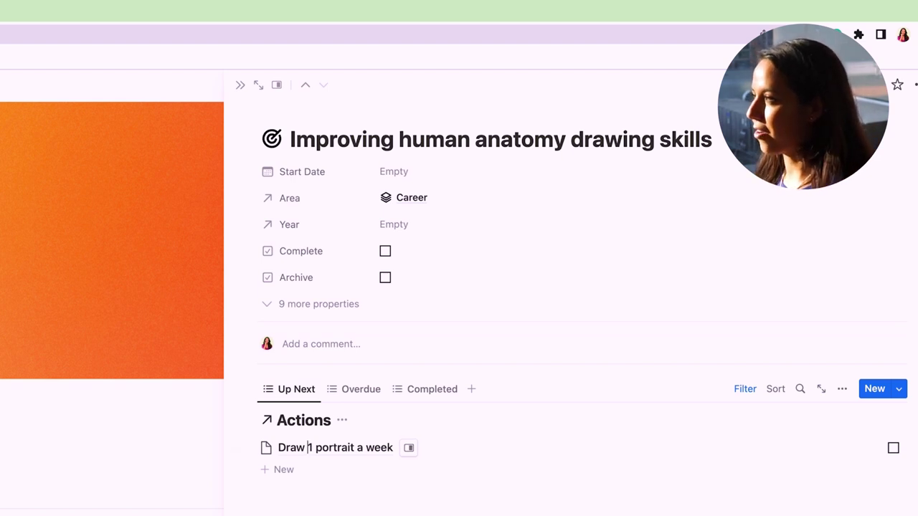
- Give the "Draw 1 portrait a week" action a person emoji as its icon, searching for "person"
left_click(267, 449)
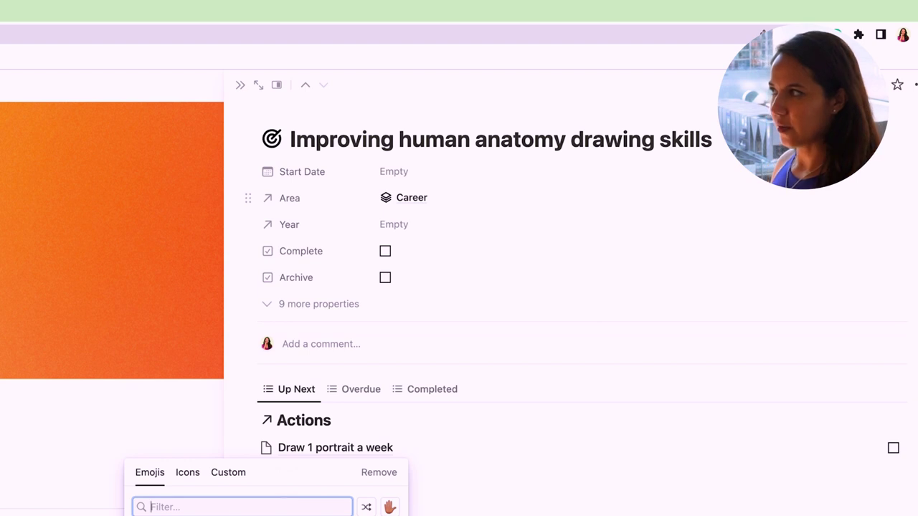
type("pe")
key("BackSpace")
key("BackSpace")
type("person")
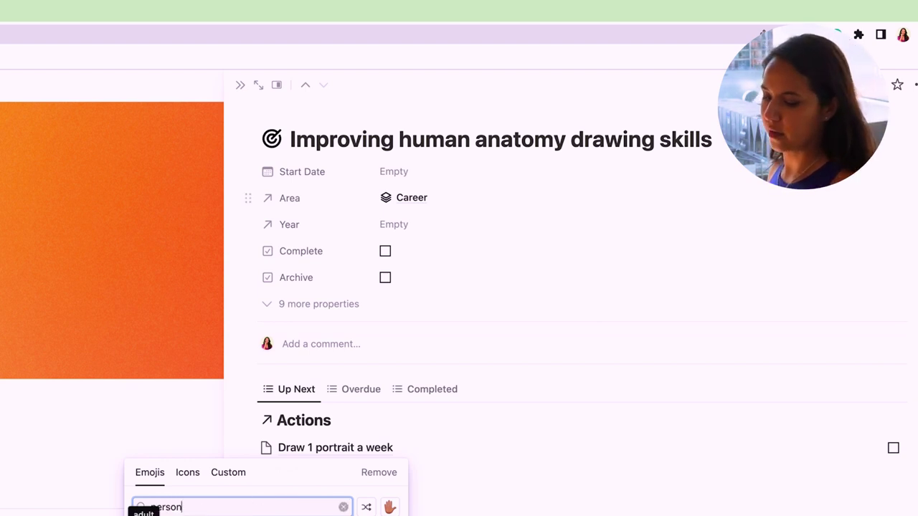
key("Return")
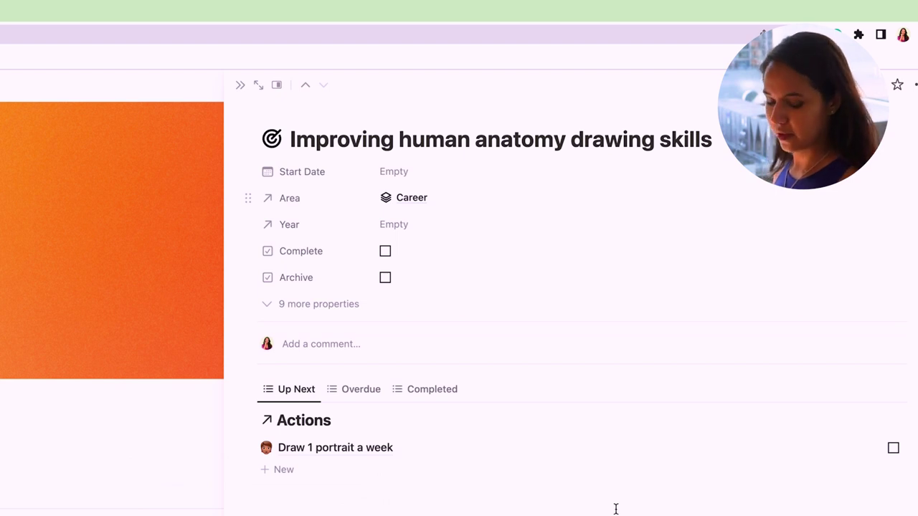
- Add a second action named "Enroll in a human anatomy drawing course" to the human anatomy goal
type("Enroll in a human")
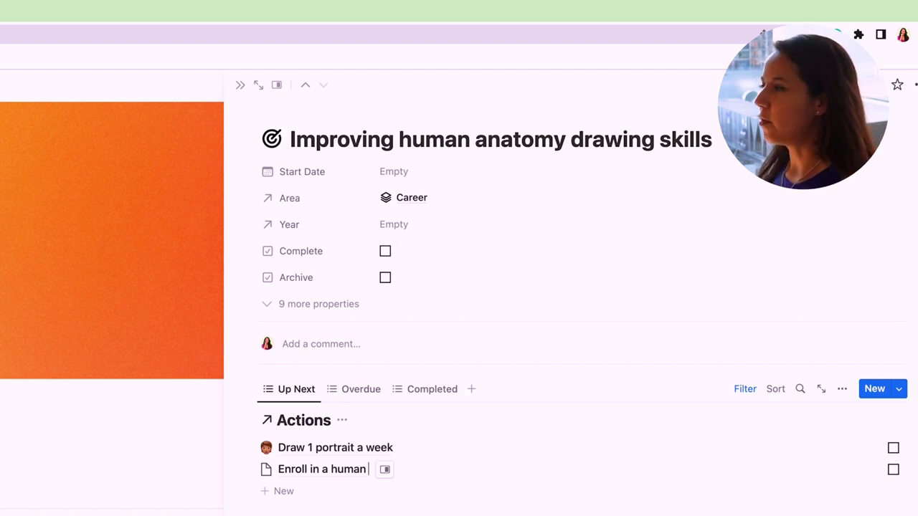
type("anatomy drawing course")
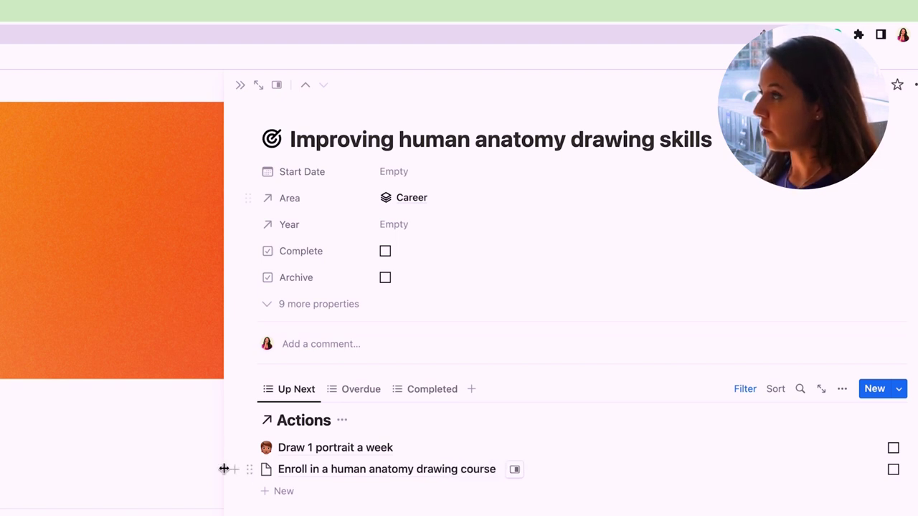
- Give the "Enroll in a human anatomy drawing course" action a writing hand emoji as its icon
left_click(267, 470)
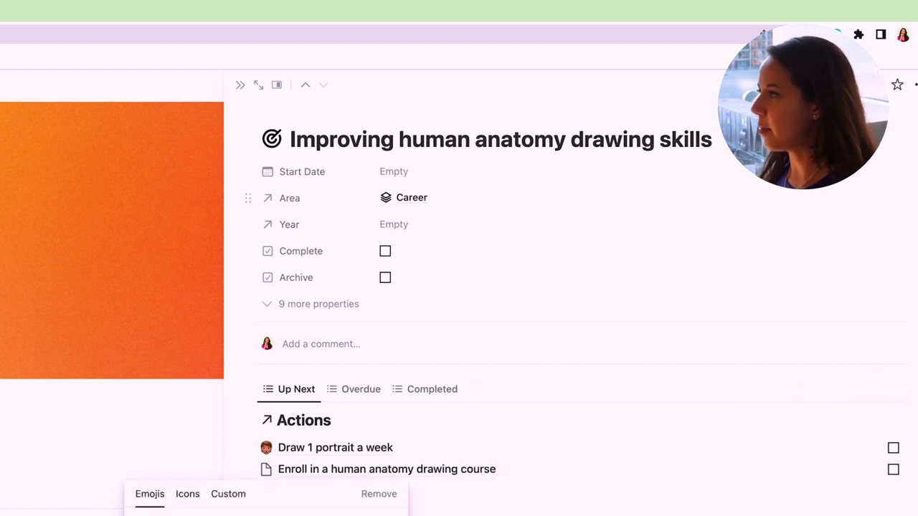
left_click(215, 513)
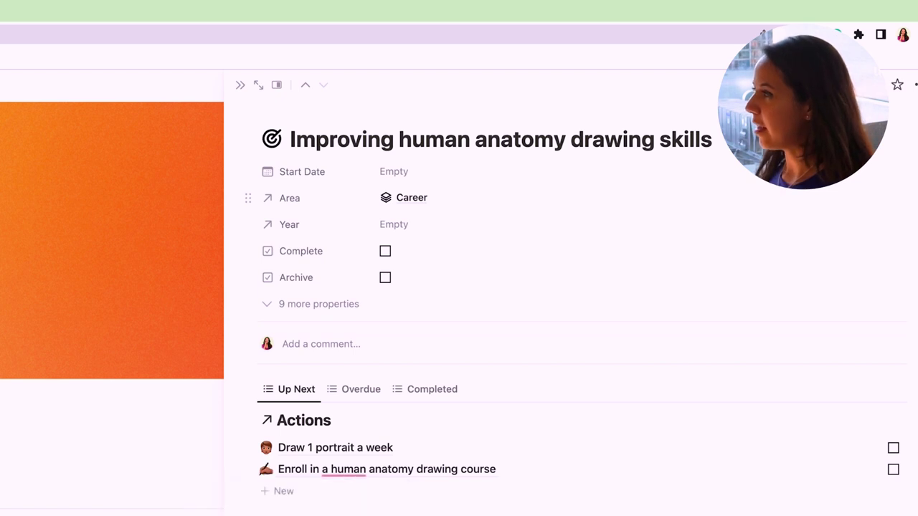
mouse_move(336, 480)
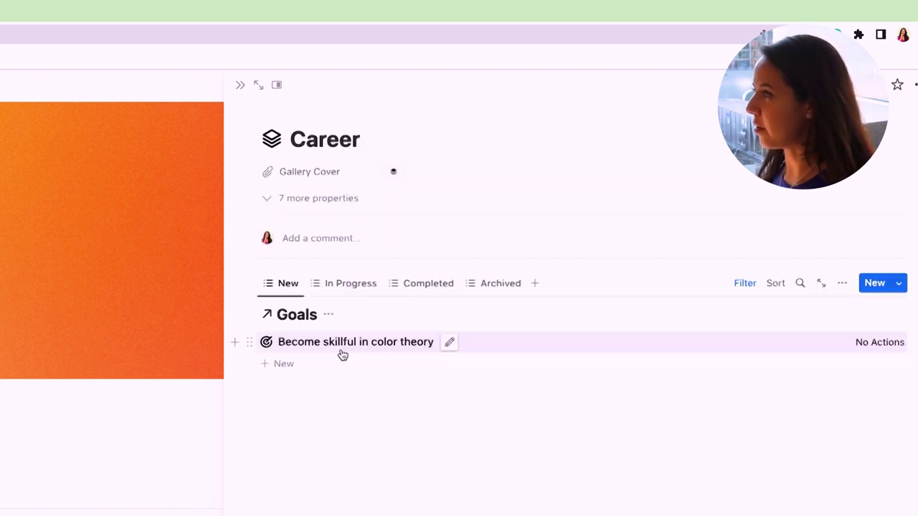
- Open the goal "Become skillful in color theory" from the Career area and add the action "Complete 1 color study a week"
left_click(342, 347)
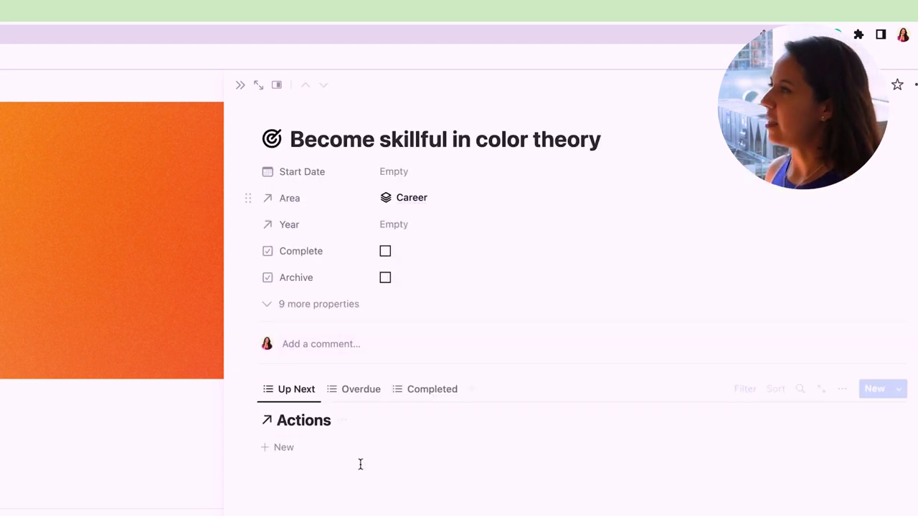
left_click(303, 455)
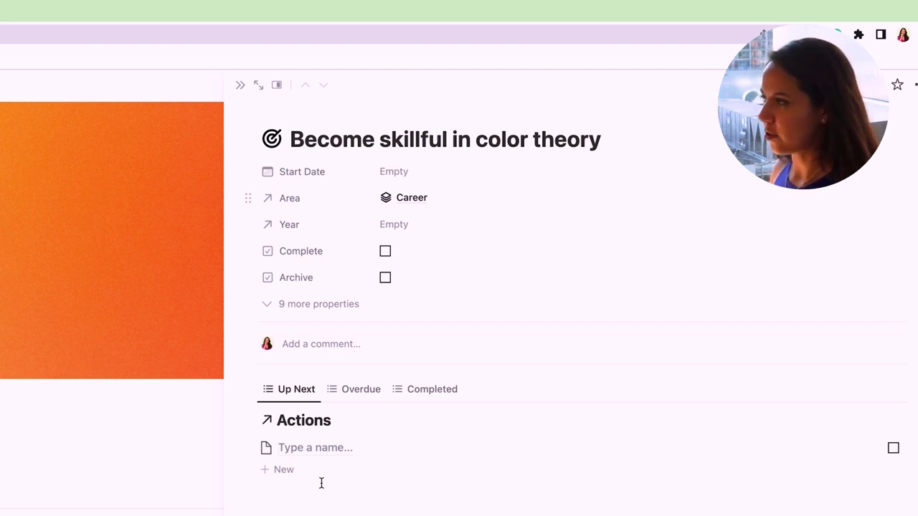
type("Complete 1")
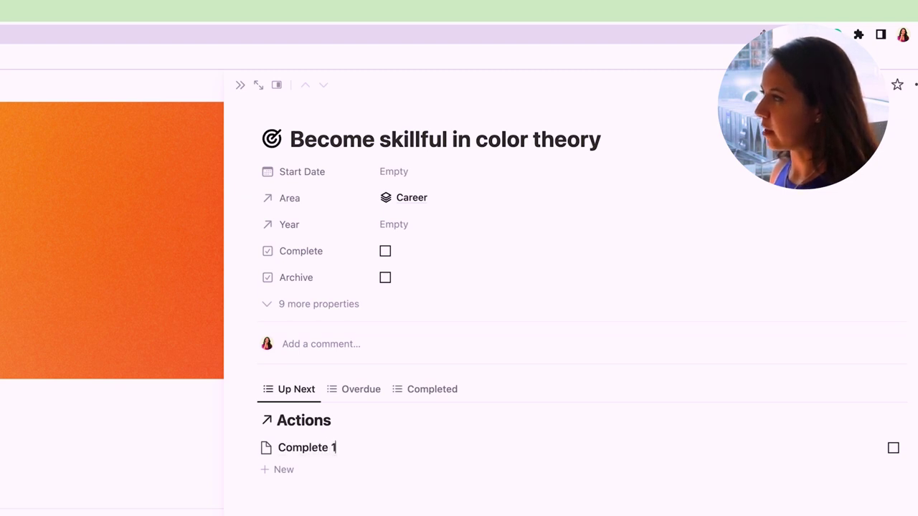
type(" color study a week")
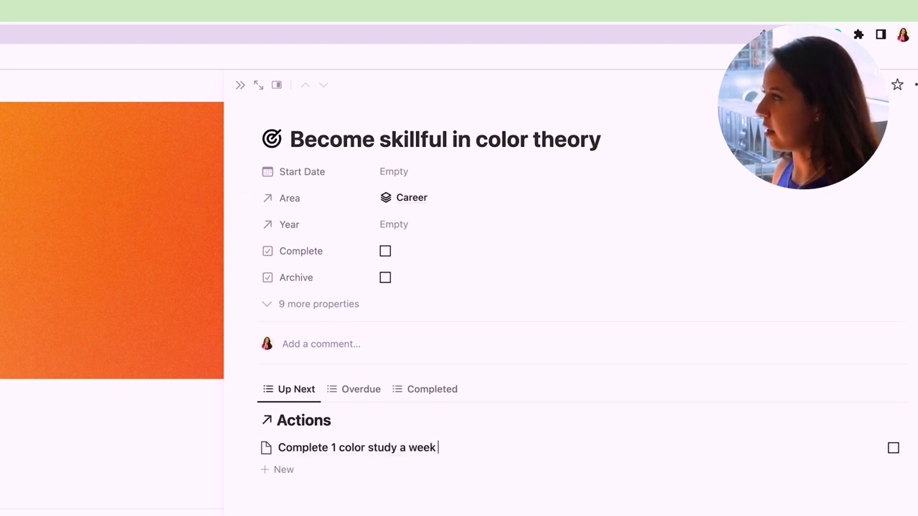
- Give the "Complete 1 color study a week" action a rainbow emoji as its icon, searching for "rain"
left_click(265, 448)
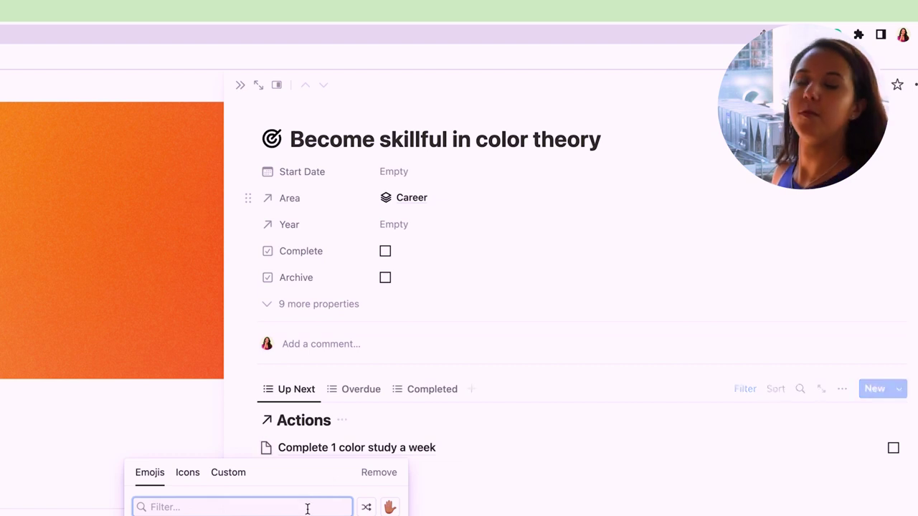
type("red")
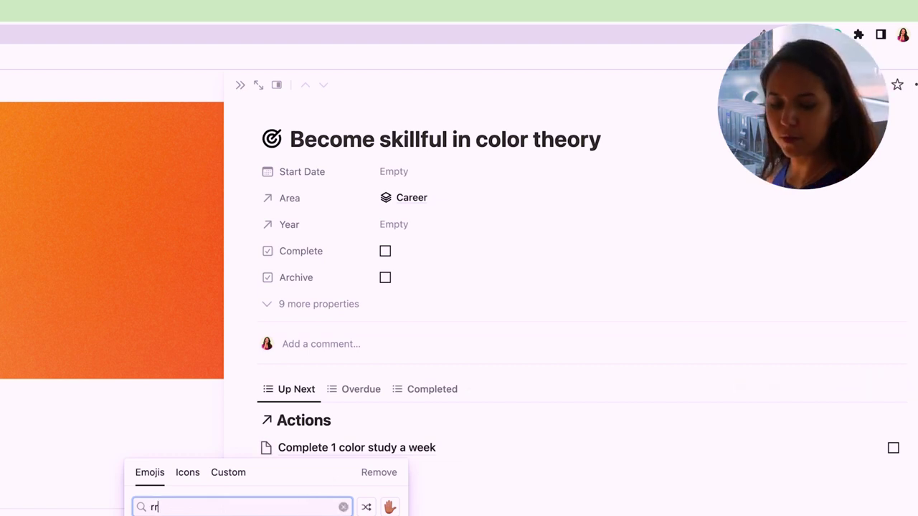
key("BackSpace")
key("BackSpace")
key("BackSpace")
key("BackSpace")
type("rain")
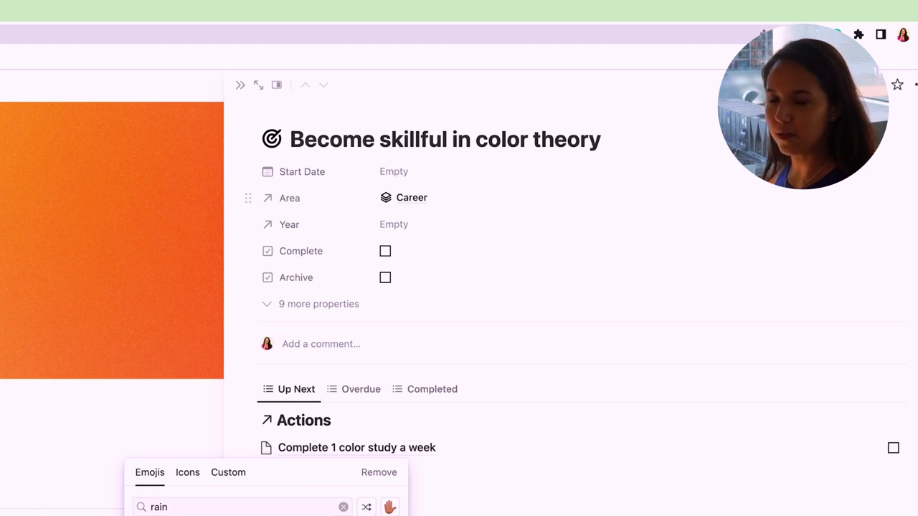
key("Return")
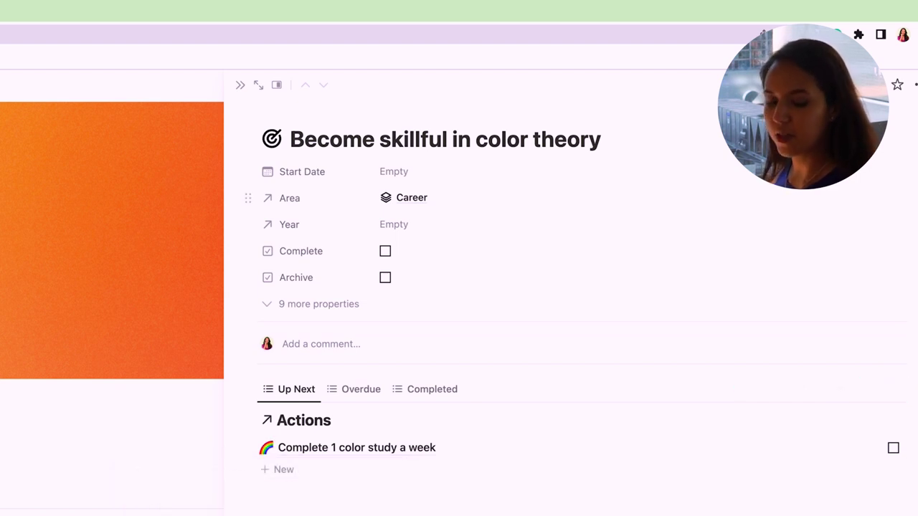
- Add a second action named "Create an illustration using 3 different color combinations" to the color theory goal and open its icon choices
left_click(320, 495)
left_click(320, 481)
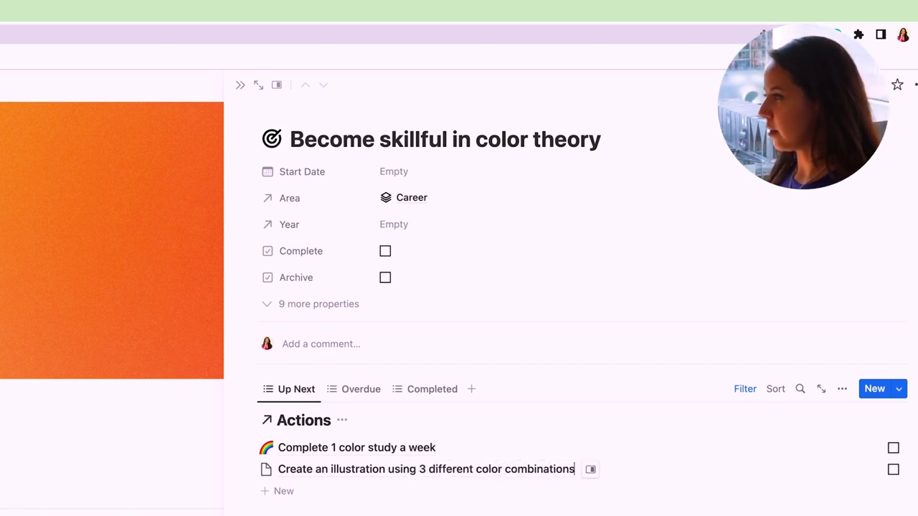
left_click(266, 469)
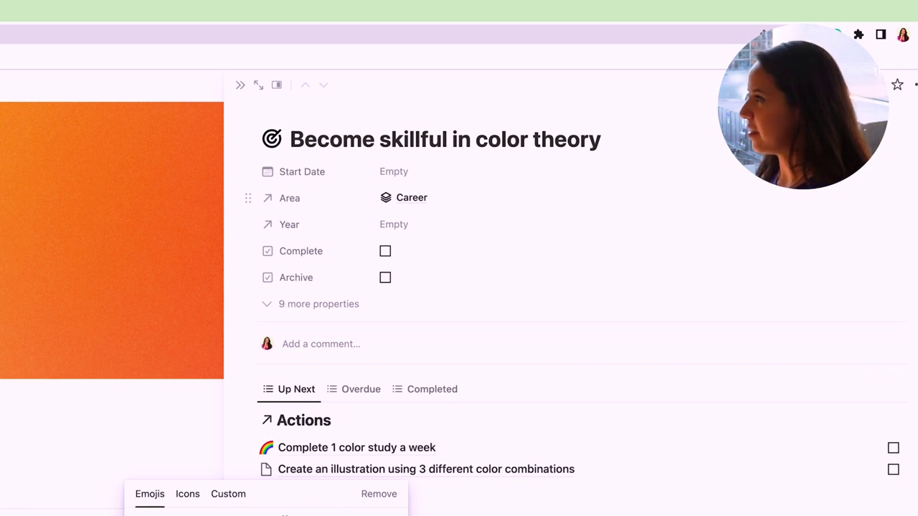
- Return to the Career area and view its goals that are in progress
left_click(412, 198)
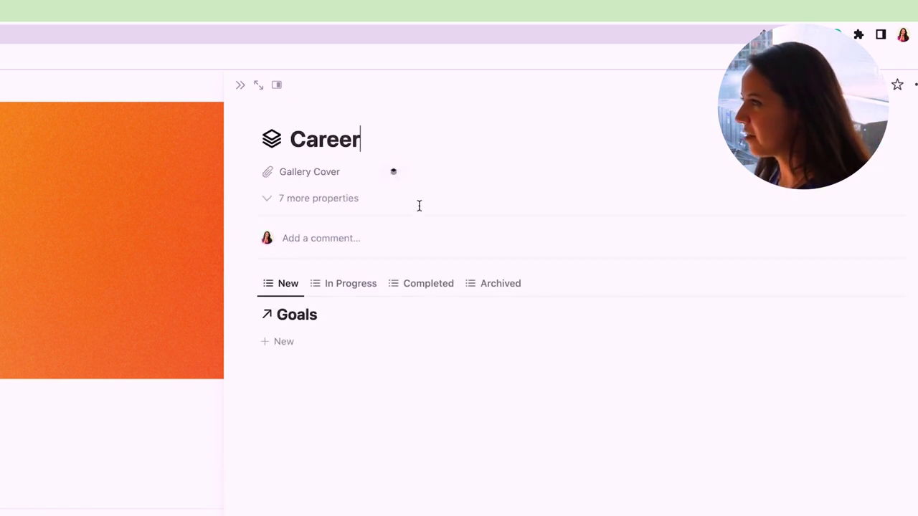
left_click(348, 290)
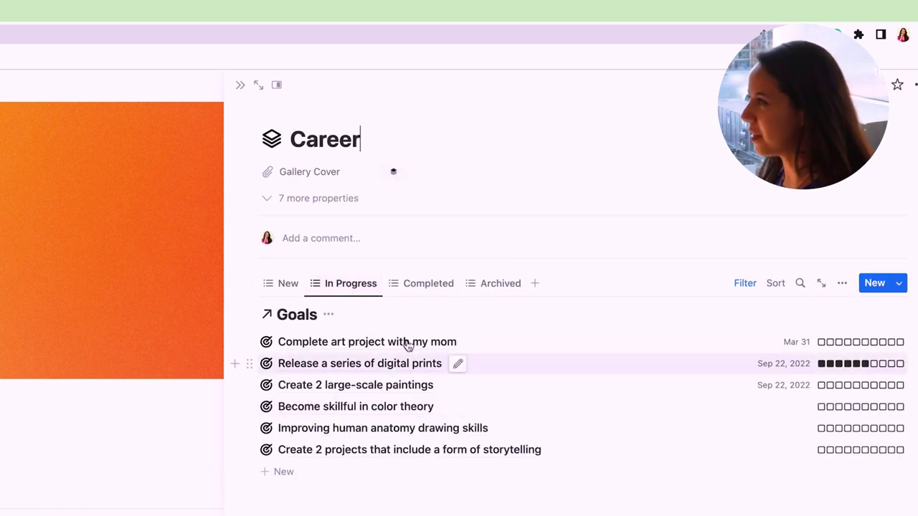